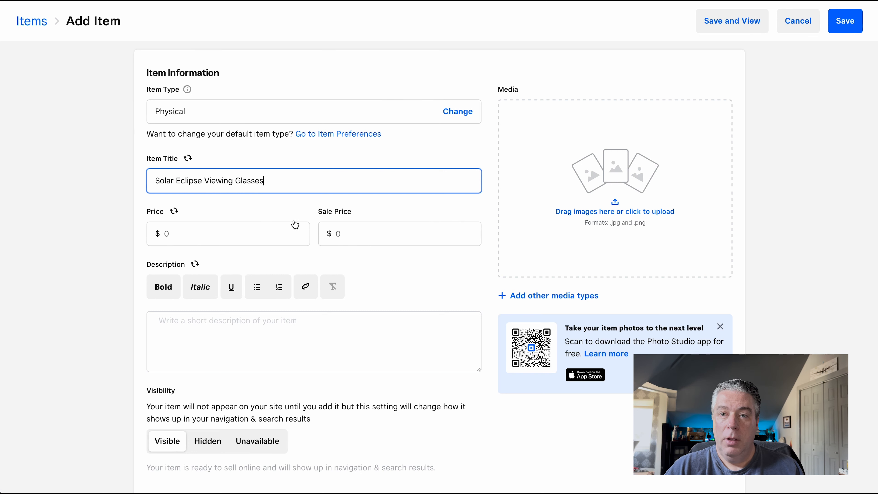
Set the item price to $2.00 and paste the two-paragraph eclipse safety text from the notes window as the description.
left_click(218, 235)
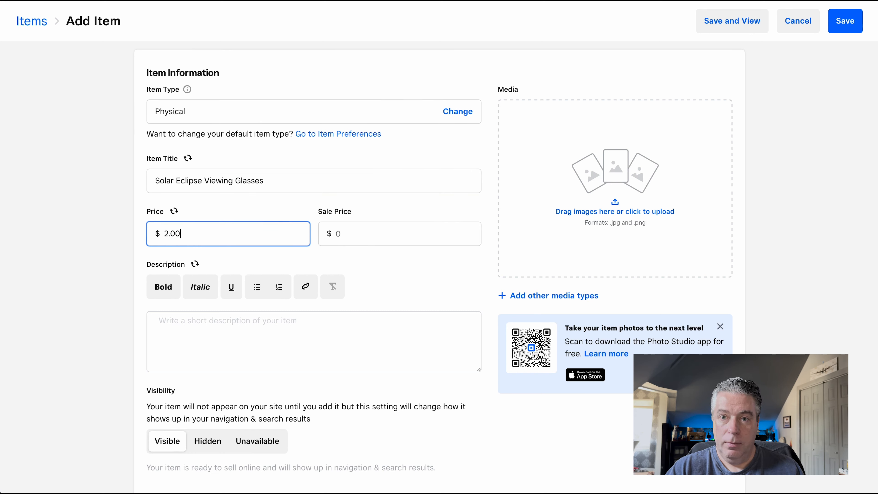
left_click(218, 343)
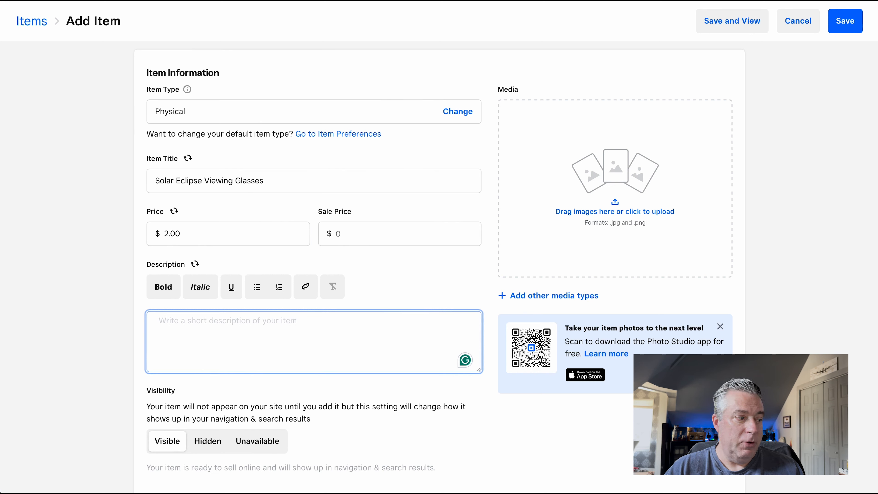
key("super+Tab")
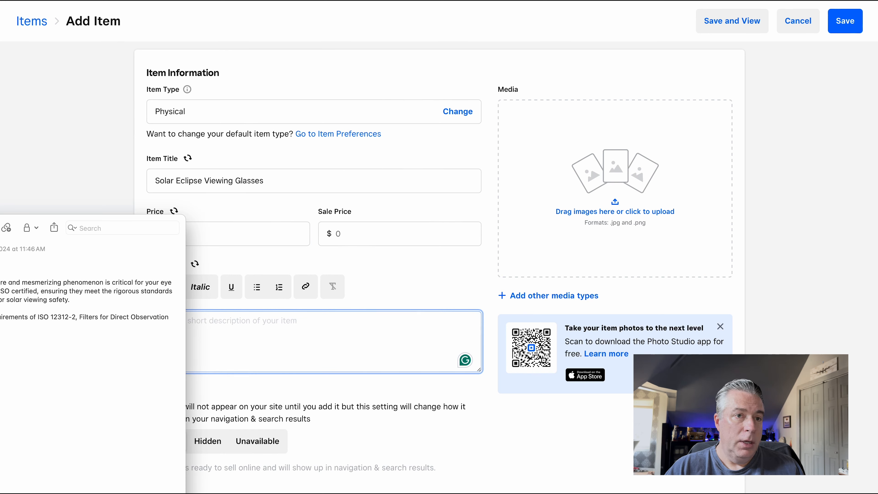
key("super+Tab")
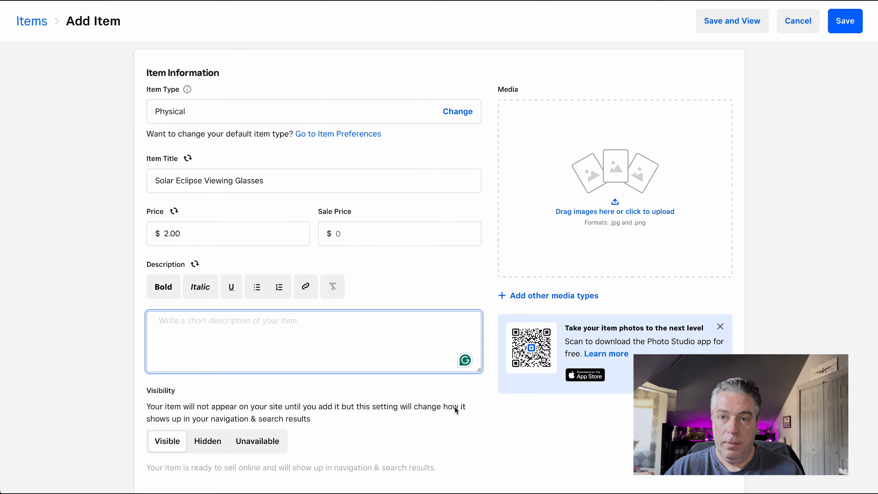
type("Protecting your eyes while enjoying a solar eclipse’s rare and mesmerizing phenomenon is critical for your eye safety. That's why our disposable eclipse glasses are ISO certified, ensuring they meet the rigorous standards of the International Organization for Standardization for solar viewing safety.  These glasses confirm and meet the transmission requirements of ISO 12312-2, Filters for Direct Observation of the Sun.")
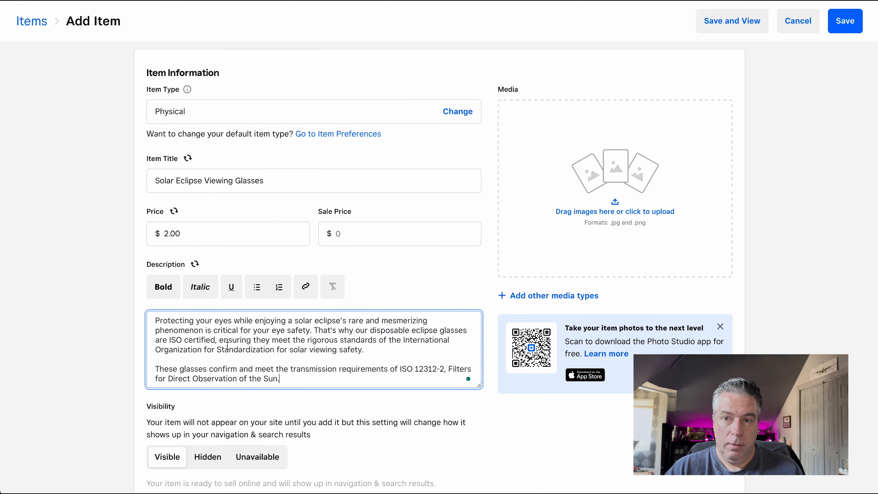
Set the item's visibility to Hidden.
scroll(346, 380, "down", 5)
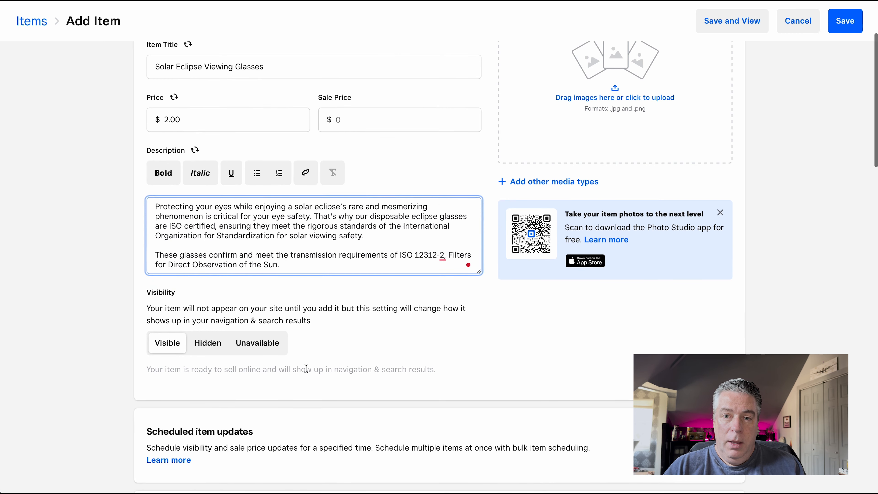
left_click(209, 350)
Examine the item's scheduled updates, fulfillment methods, shipping weight, tax, stock and SKU settings.
scroll(211, 352, "down", 8)
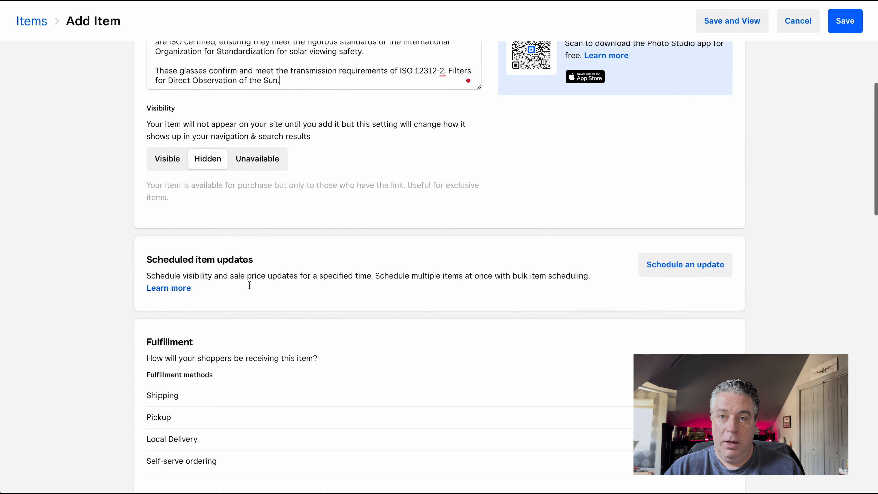
scroll(337, 317, "down", 4)
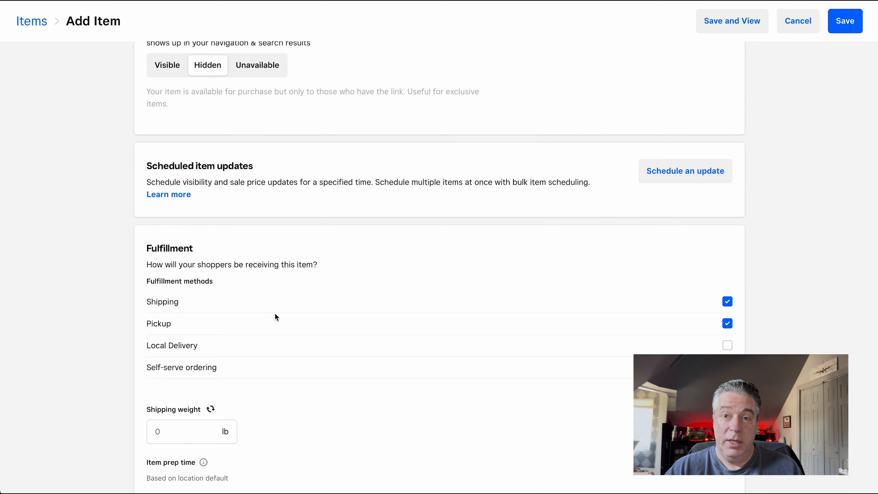
scroll(275, 314, "down", 3)
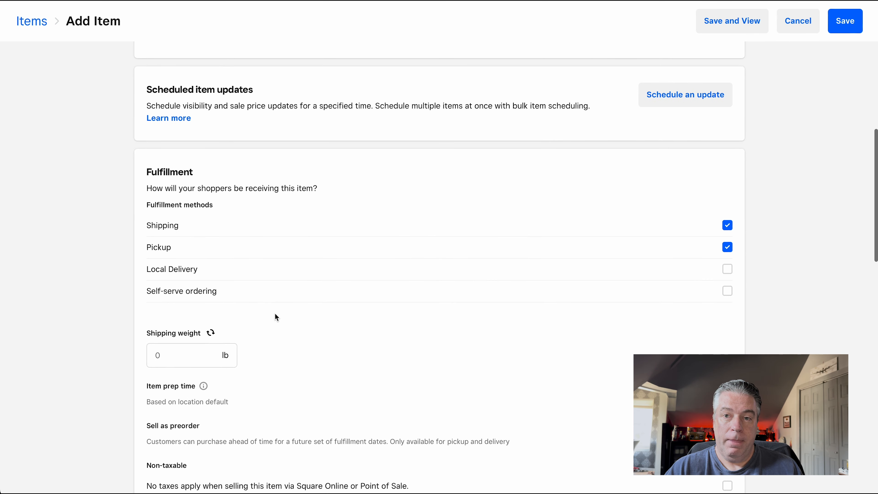
left_click(164, 355)
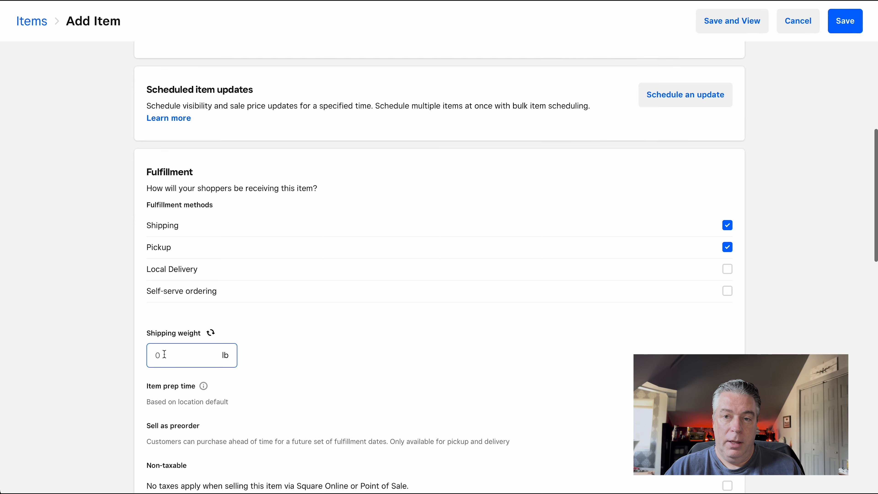
scroll(182, 351, "down", 2)
right_click(180, 349)
left_click(286, 336)
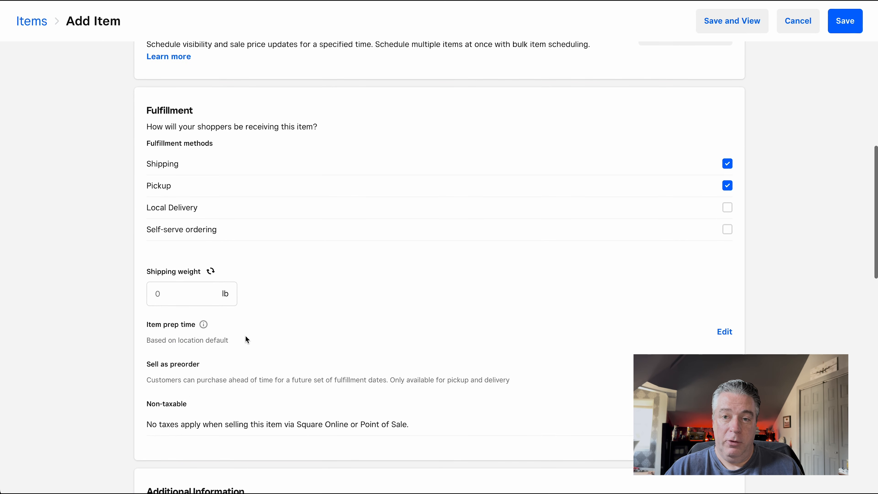
scroll(245, 336, "down", 3)
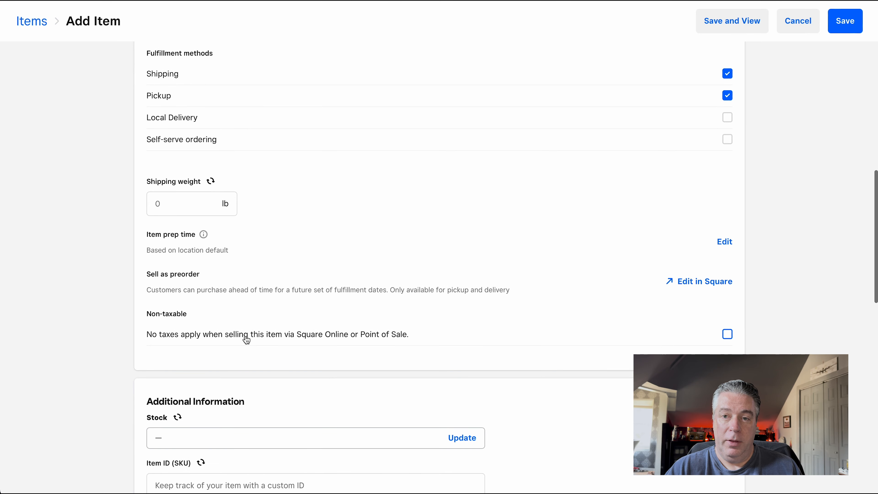
scroll(560, 341, "down", 3)
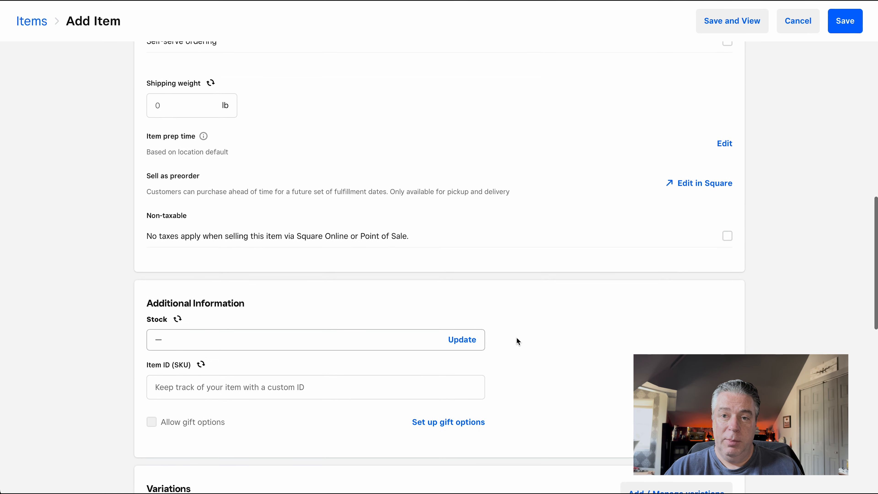
scroll(372, 344, "down", 2)
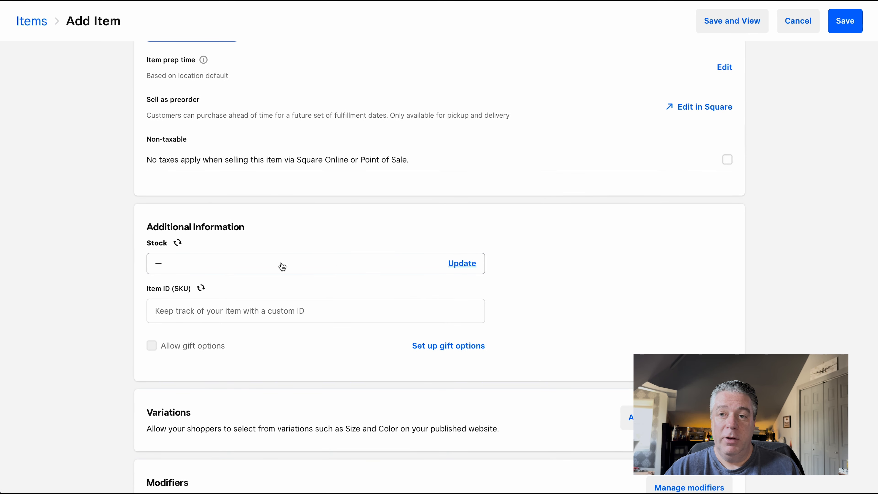
scroll(305, 269, "down", 2)
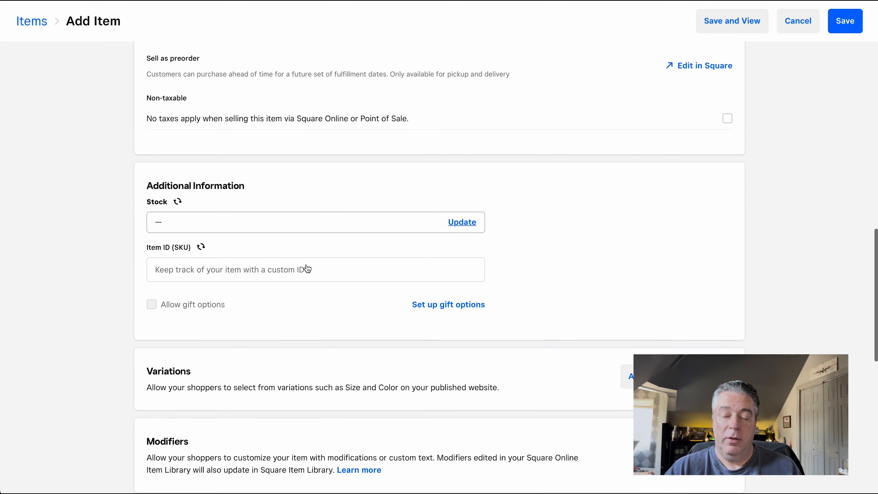
Open the item's variations for managing and rename the Regular variation as "One Pair of Glasses".
scroll(621, 310, "down", 1)
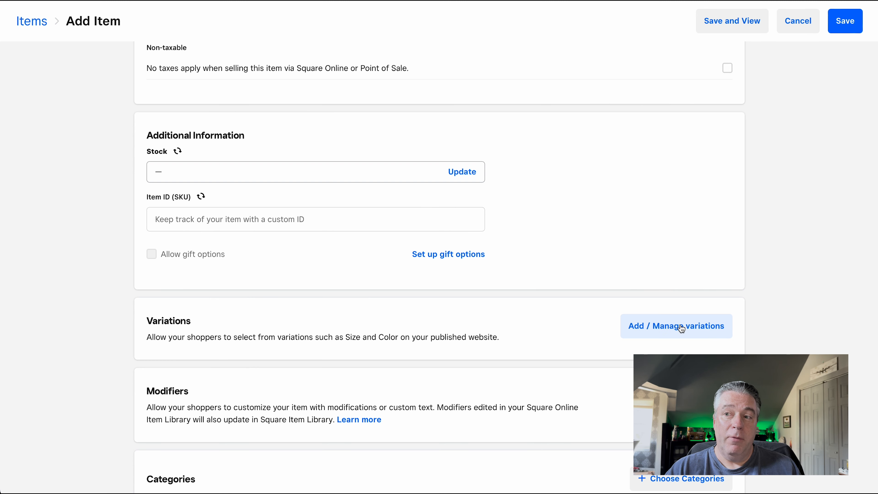
left_click(659, 330)
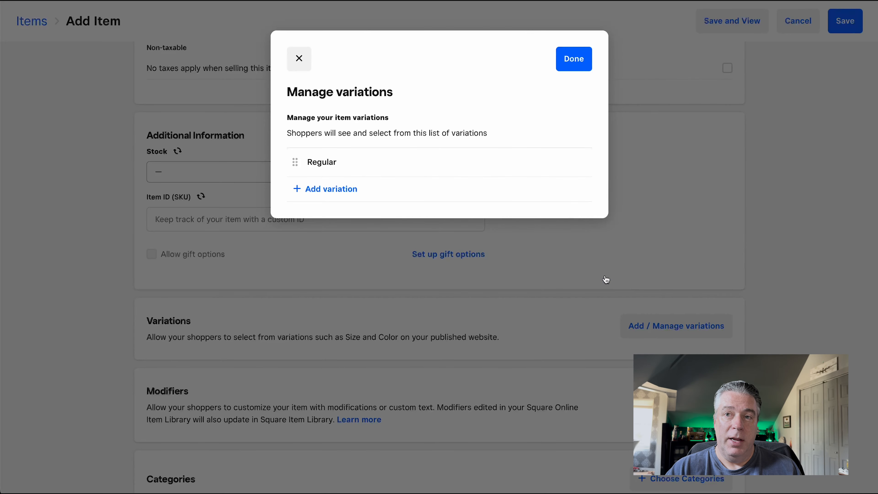
left_click(346, 163)
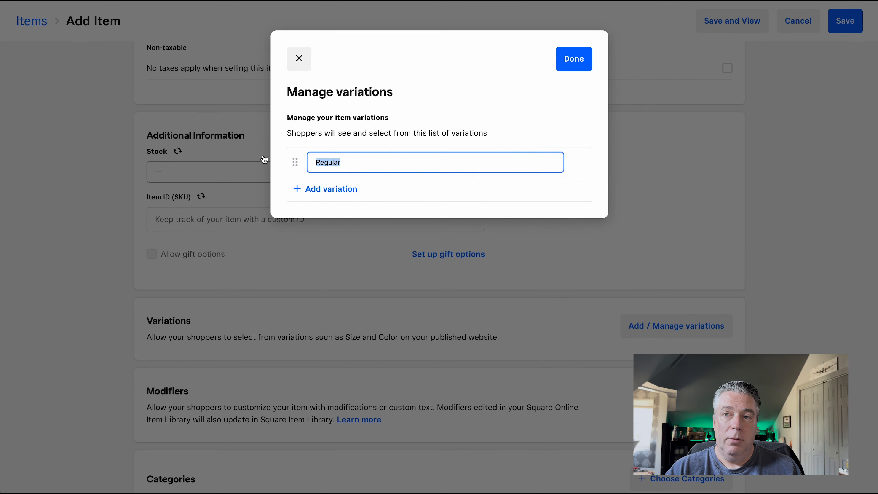
type("One Pair of Glasses")
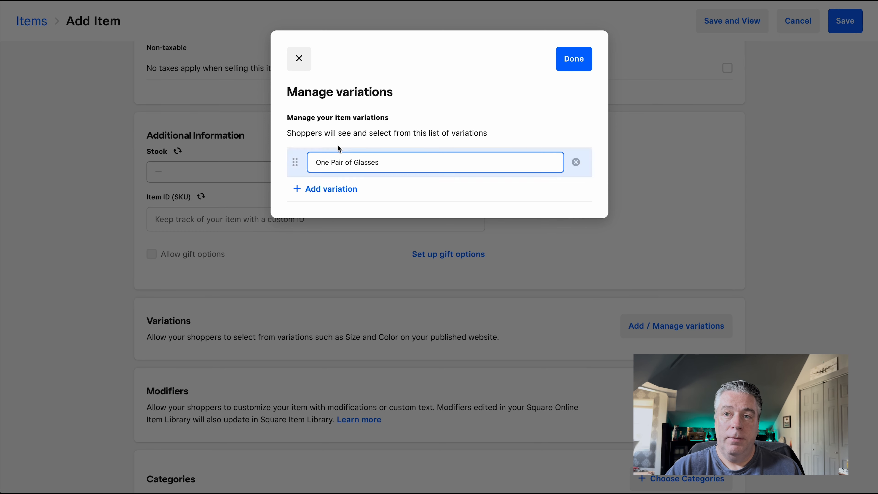
Add a second variation named "Three Pairs of Glasses" and apply the variation changes.
left_click(331, 188)
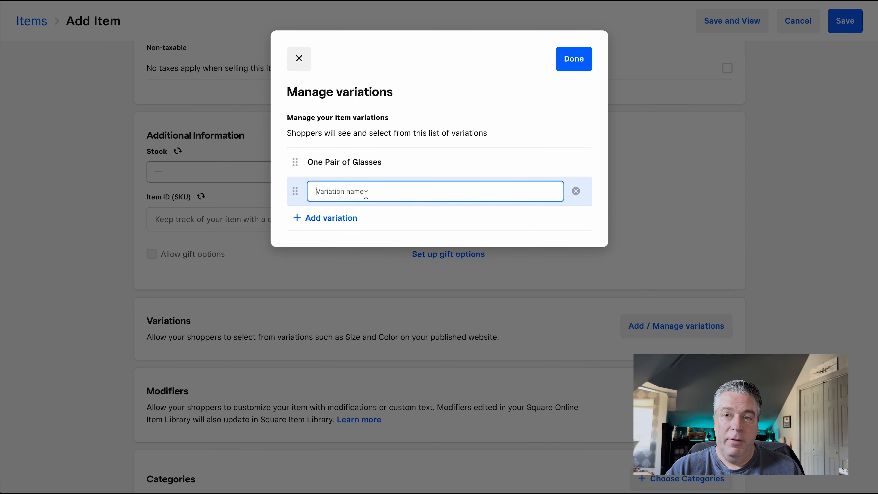
type("3")
key("BackSpace")
type("Three Pairs of")
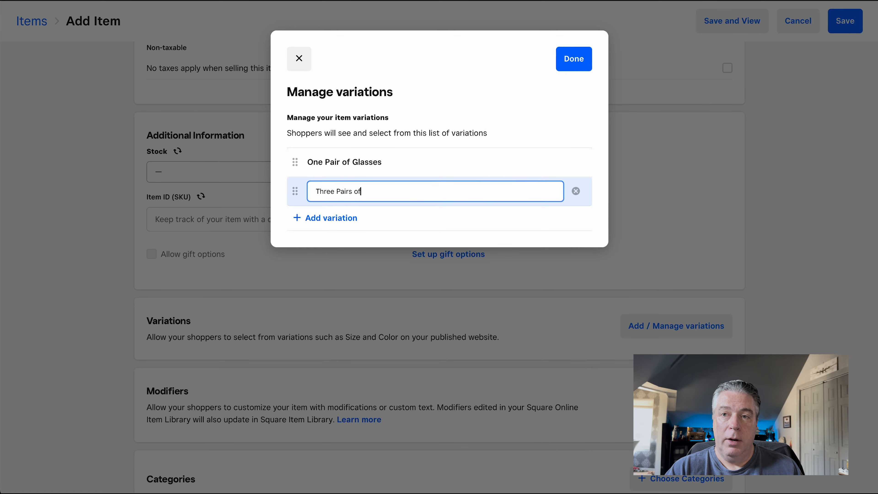
type(" Glasses")
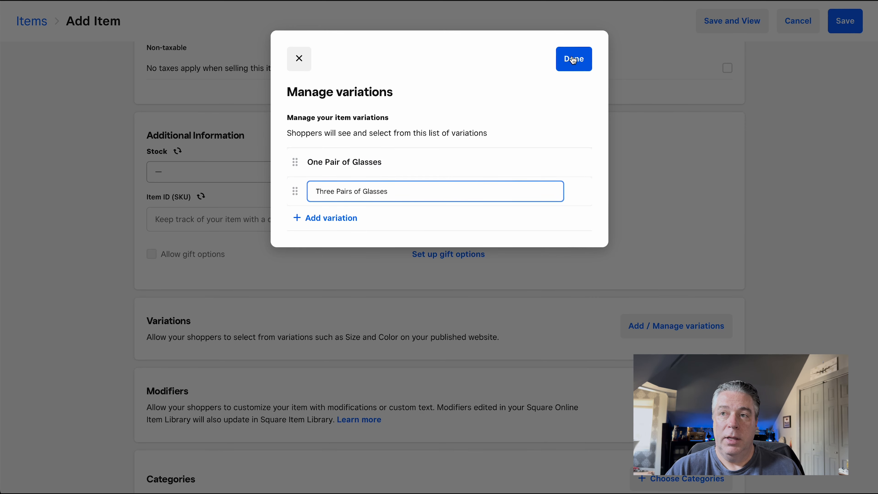
left_click(571, 66)
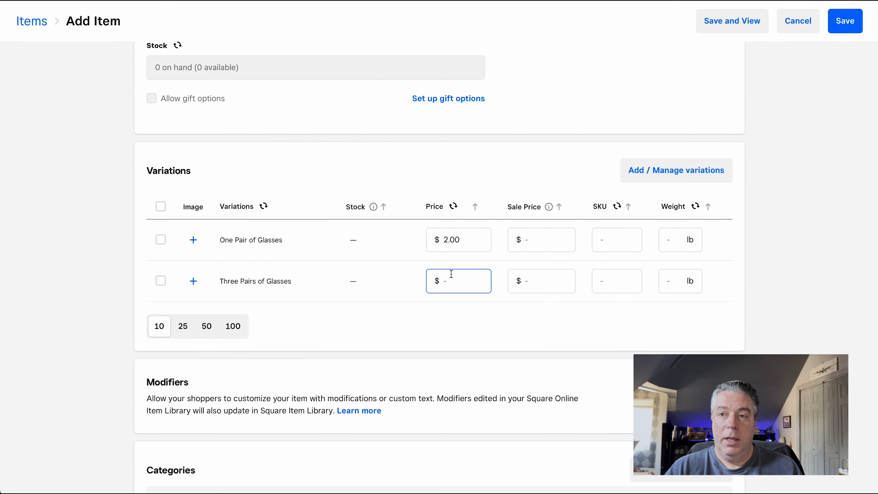
Set the price of the Three Pairs of Glasses variation to $5.00.
left_click(442, 239)
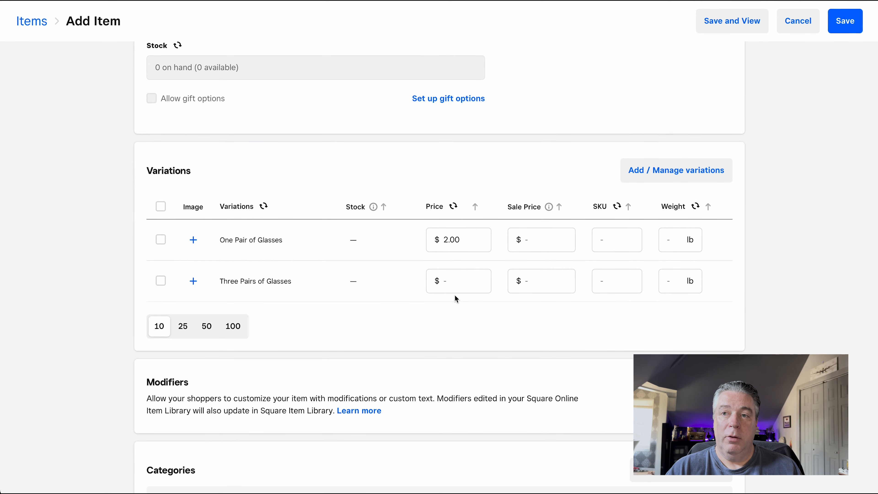
left_click(436, 281)
type("5.")
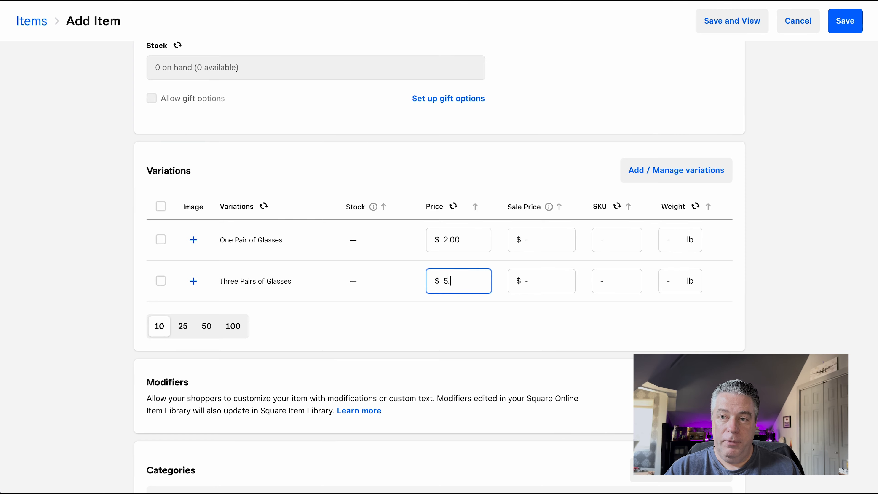
type("00")
Assign the item to the Eclipse Merchandise category and save the category selection.
scroll(455, 269, "down", 3)
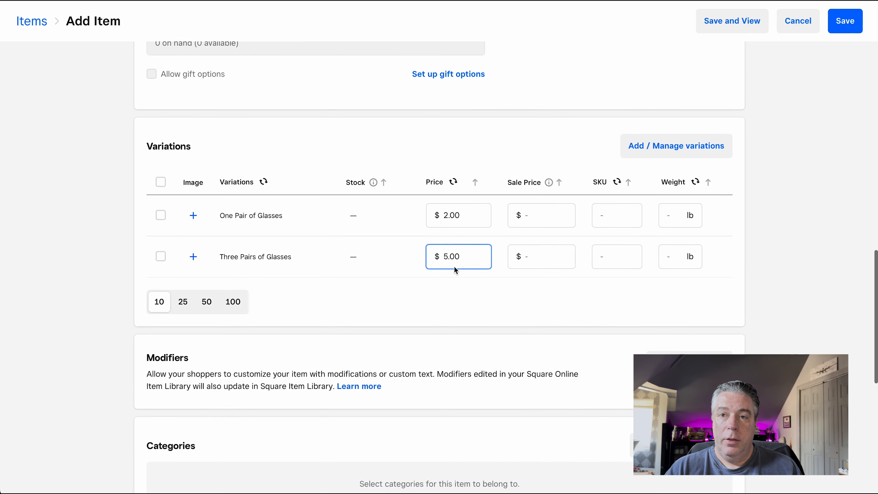
scroll(455, 269, "down", 5)
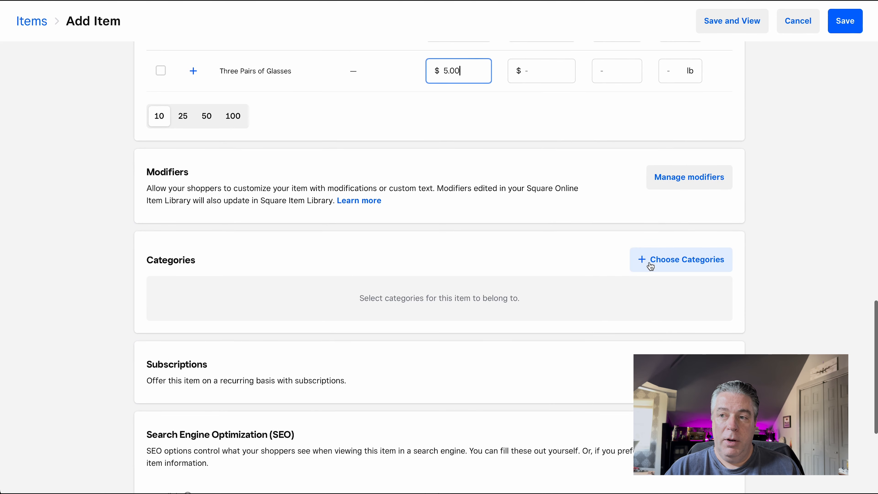
left_click(644, 260)
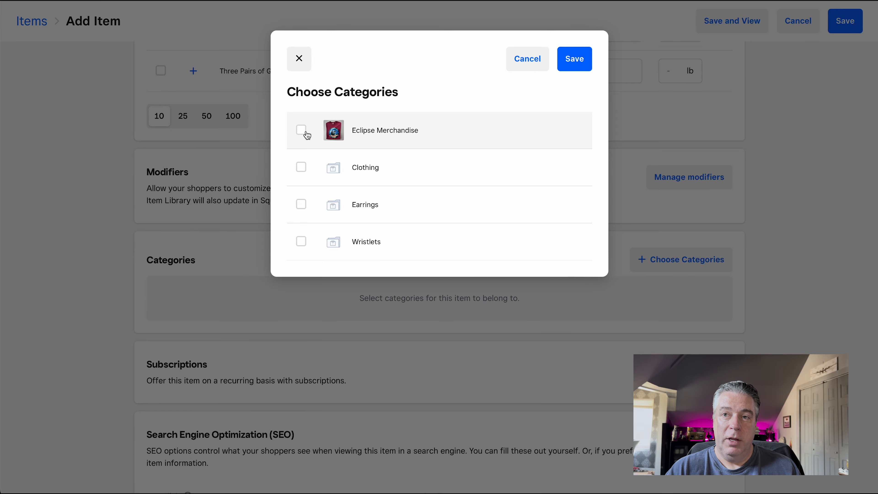
left_click(306, 133)
left_click(574, 59)
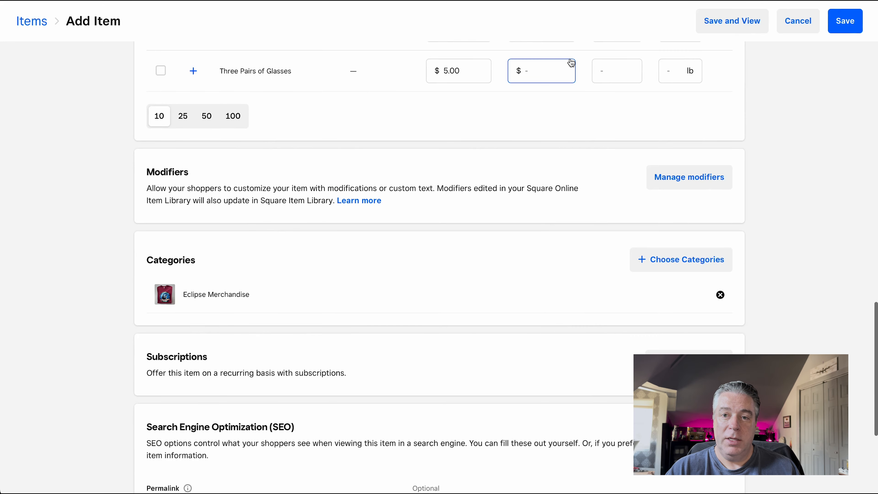
Upload the two photos of the eclipse glasses to the item's media.
scroll(448, 304, "down", 2)
scroll(449, 304, "down", 6)
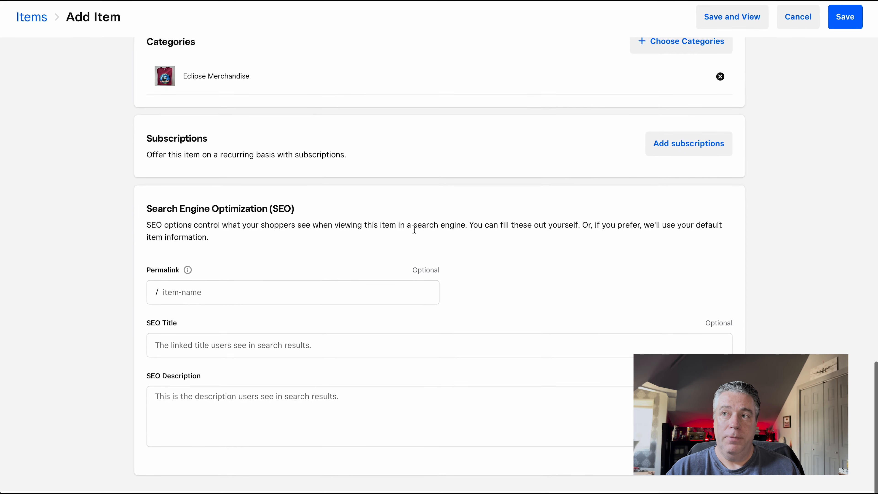
scroll(414, 229, "up", 15)
scroll(415, 229, "up", 8)
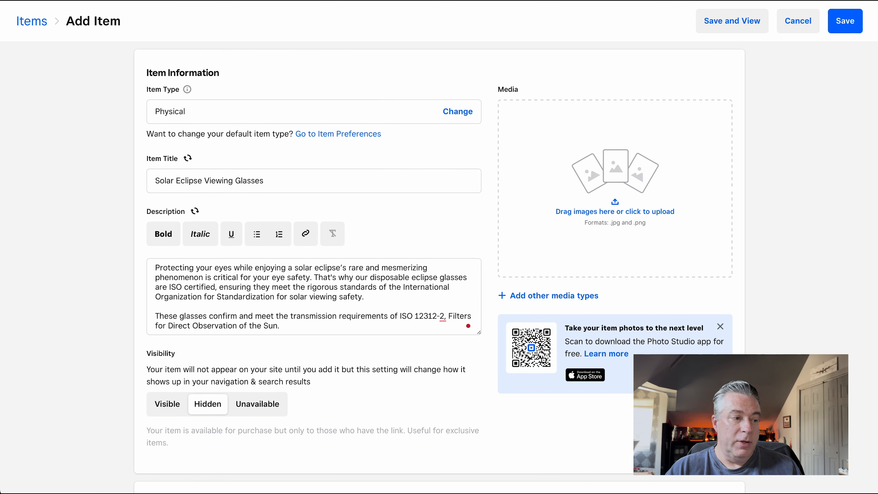
left_click_drag(607, 177, 607, 177)
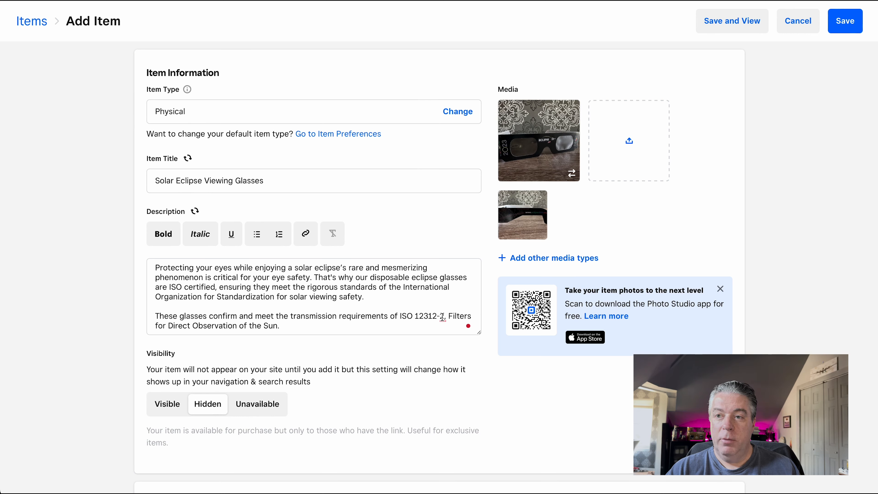
Apply the writing suggestions to the description: use straight apostrophes throughout and remove the comma after "ISO 12312-2".
left_click(468, 326)
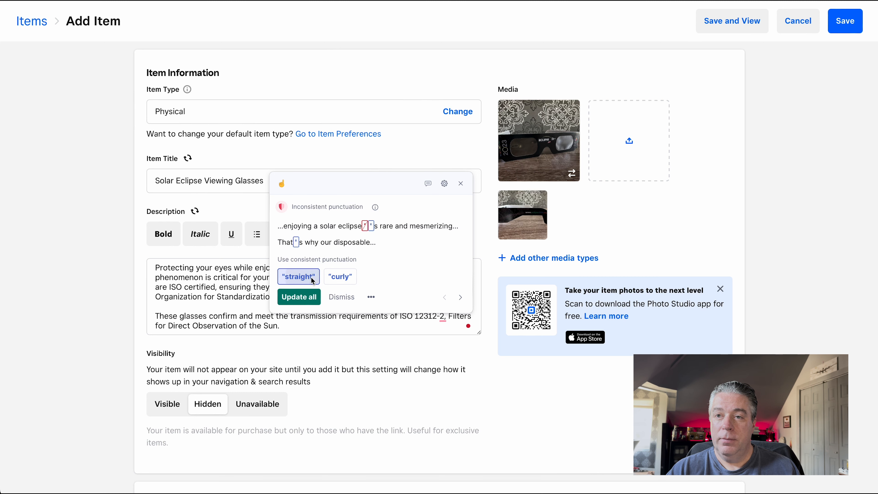
left_click(299, 297)
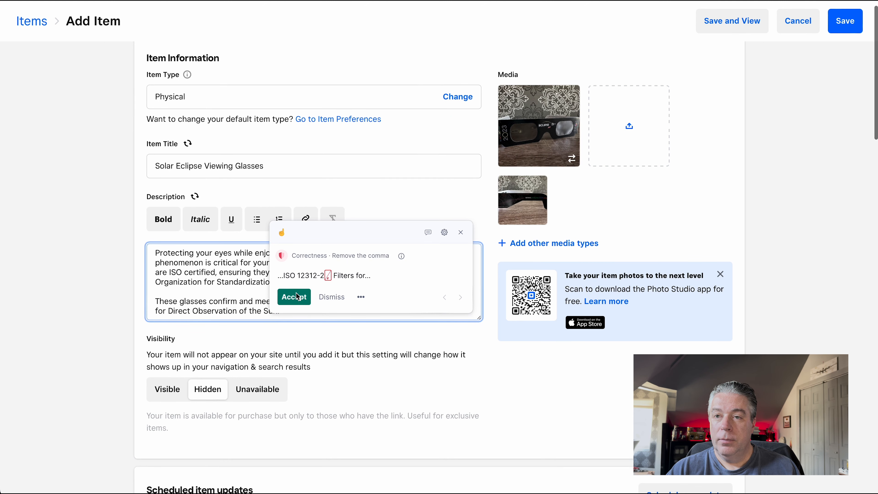
left_click(297, 298)
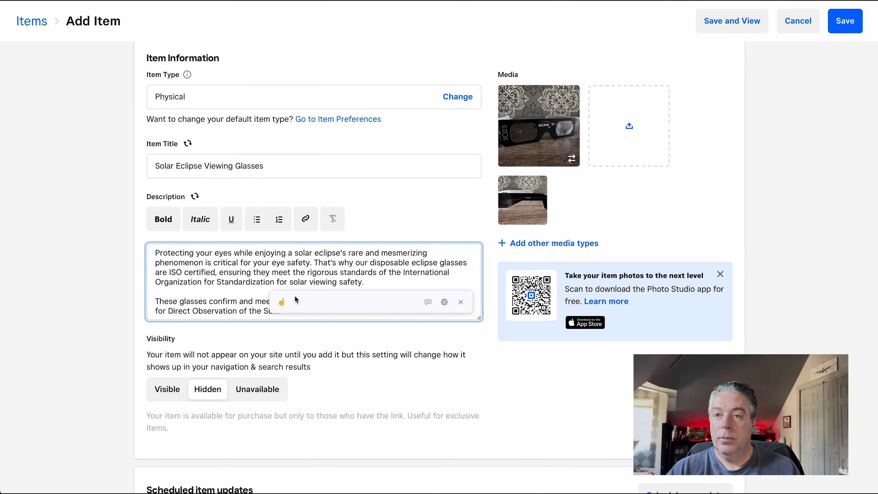
Close the writing suggestion on the description and set the item's visibility to Visible.
left_click(460, 215)
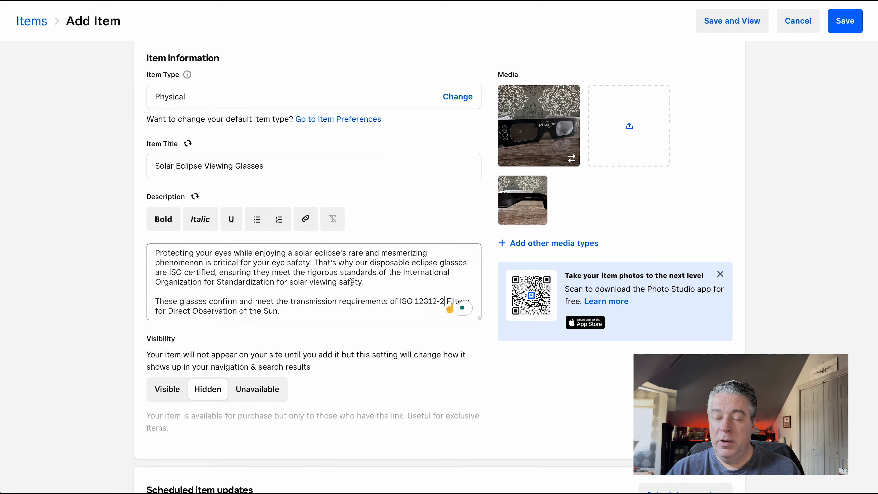
scroll(349, 304, "down", 1)
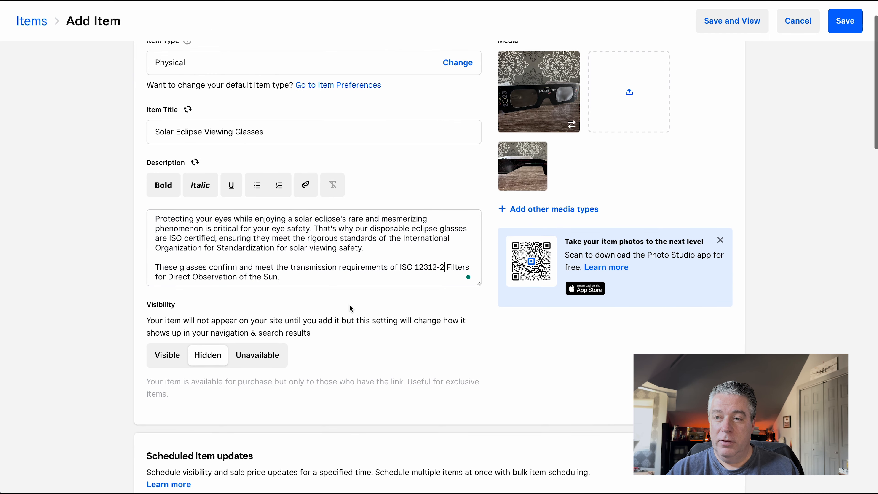
scroll(349, 305, "up", 1)
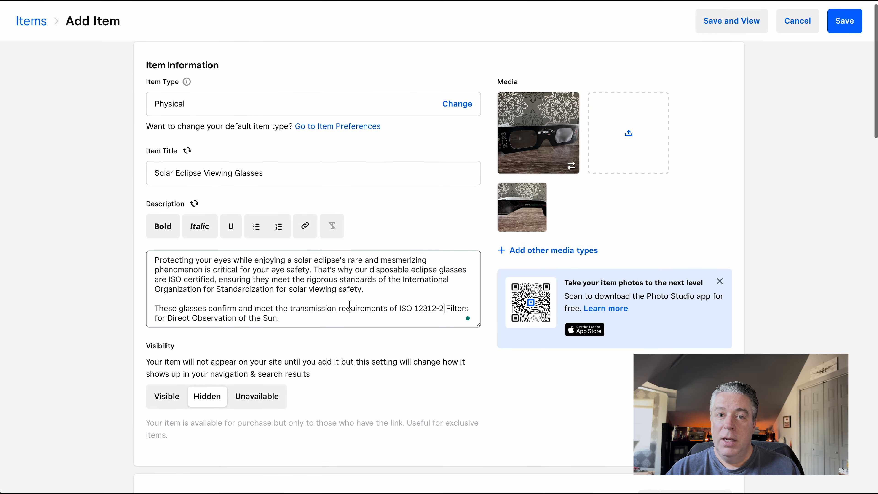
scroll(349, 304, "down", 2)
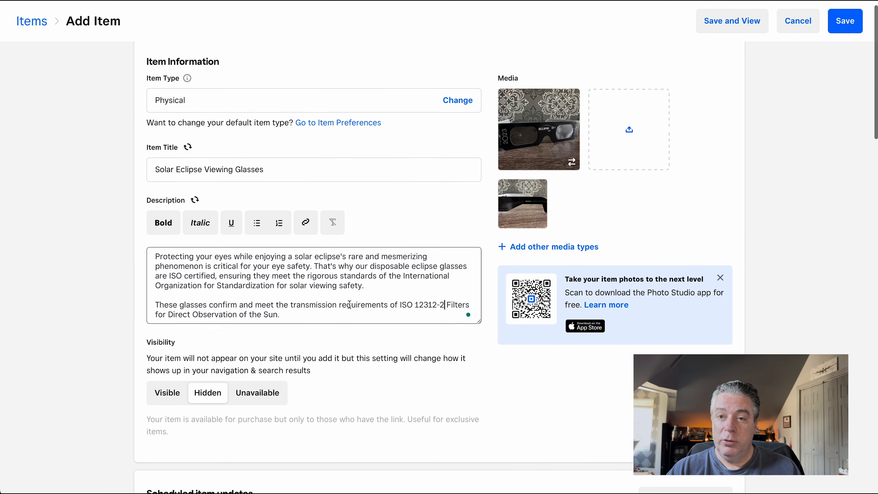
scroll(349, 306, "down", 1)
left_click(168, 314)
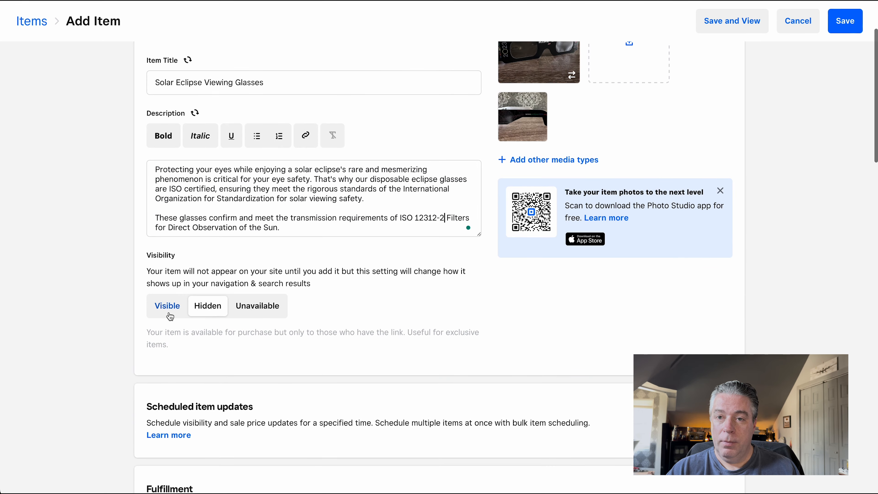
Save the new Solar Eclipse Viewing Glasses item to the site items.
scroll(396, 316, "down", 4)
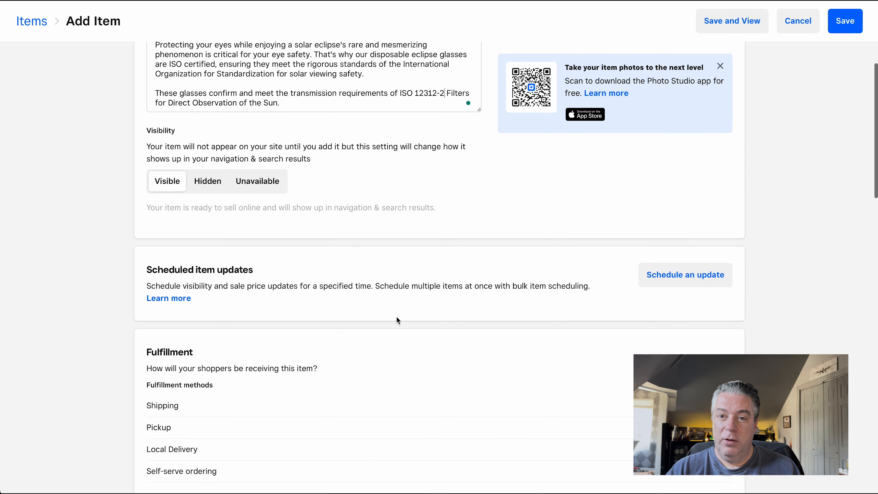
scroll(397, 316, "down", 2)
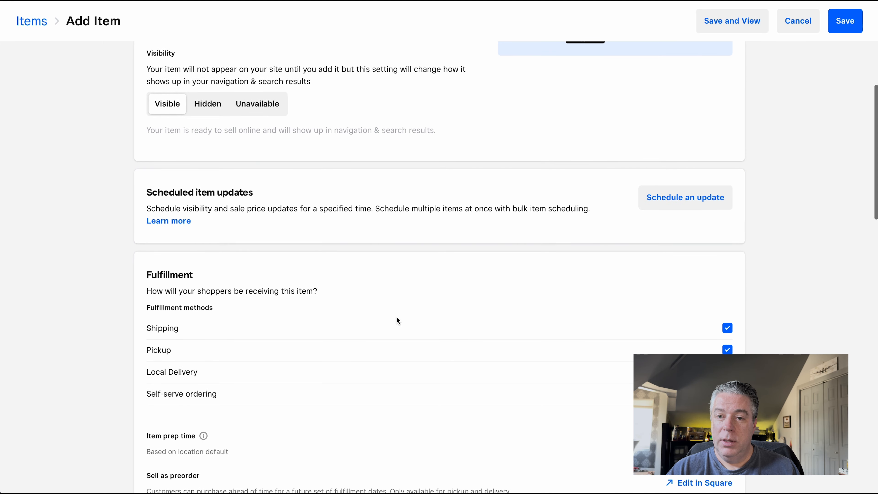
scroll(398, 318, "down", 2)
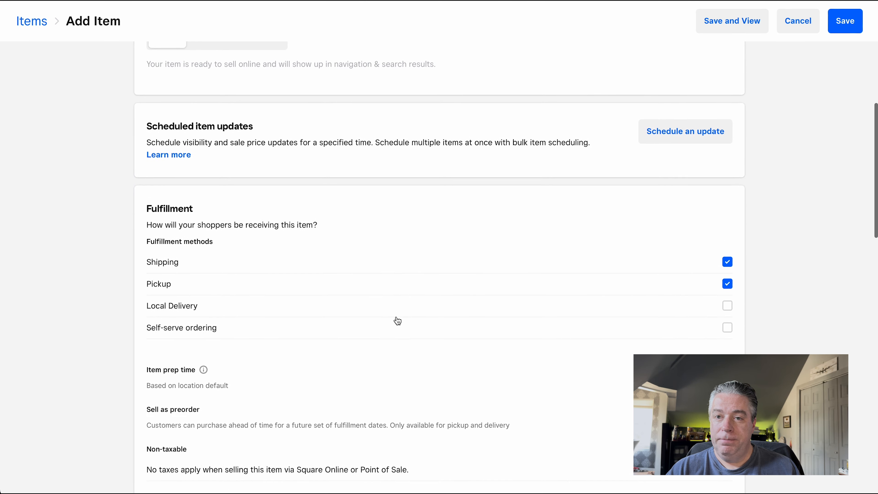
left_click(852, 26)
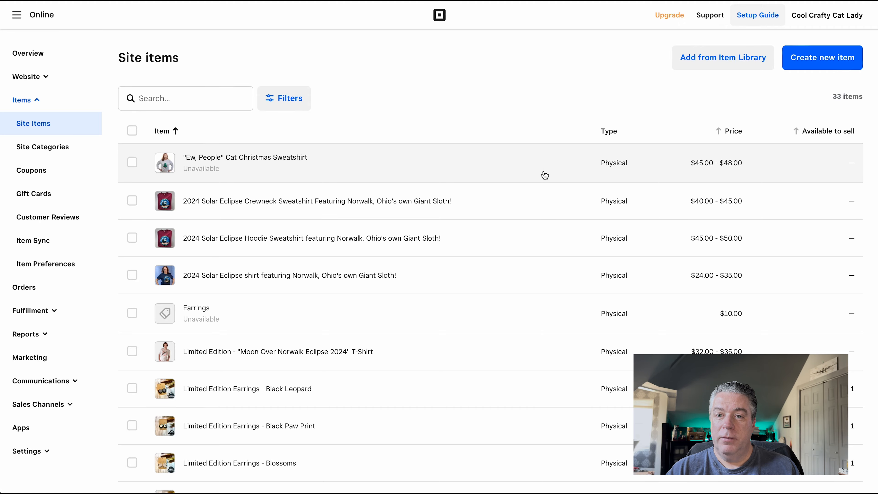
Open the saved Solar Eclipse Viewing Glasses item from the second page of site items and copy its item link.
scroll(545, 175, "down", 3)
scroll(545, 175, "up", 3)
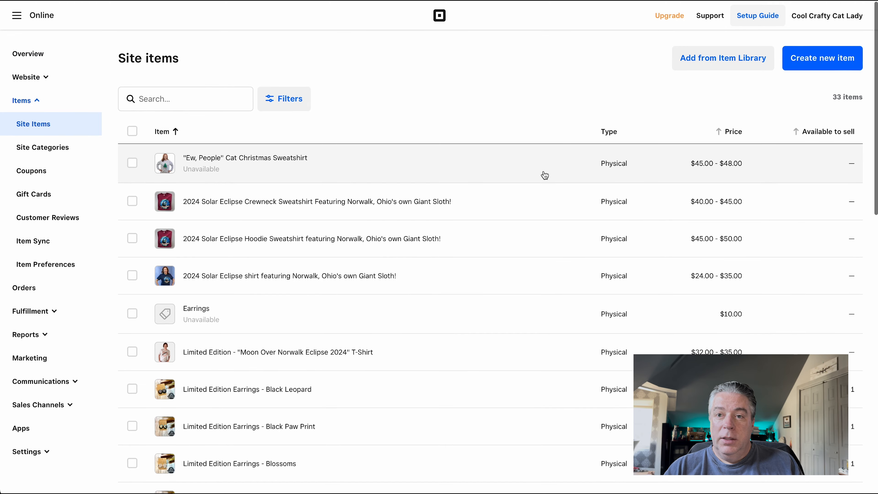
scroll(545, 175, "down", 20)
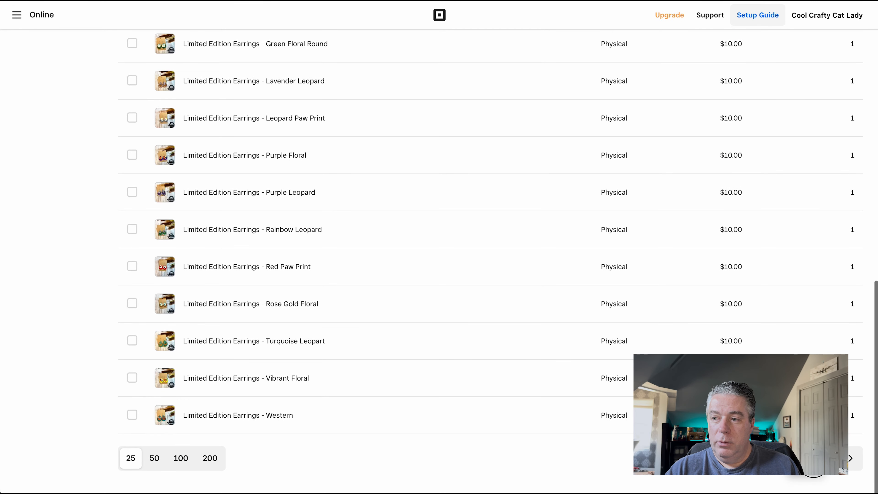
left_click(850, 457)
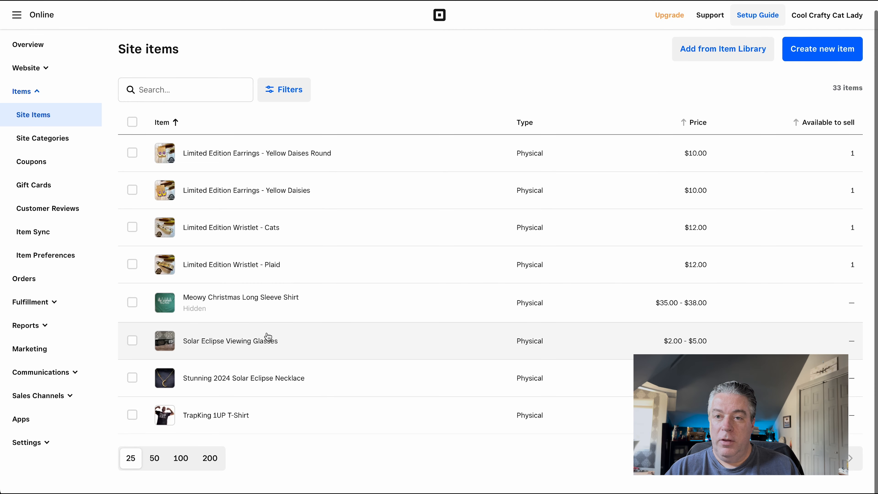
left_click(266, 345)
left_click(756, 20)
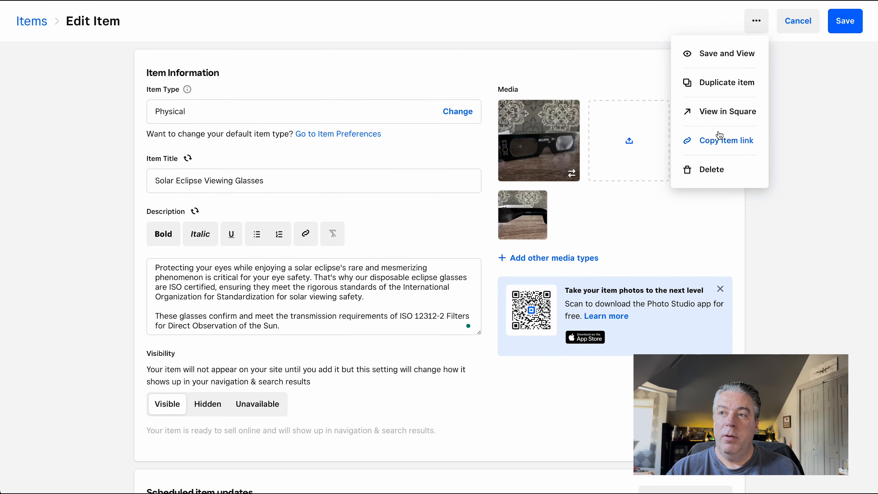
left_click(718, 140)
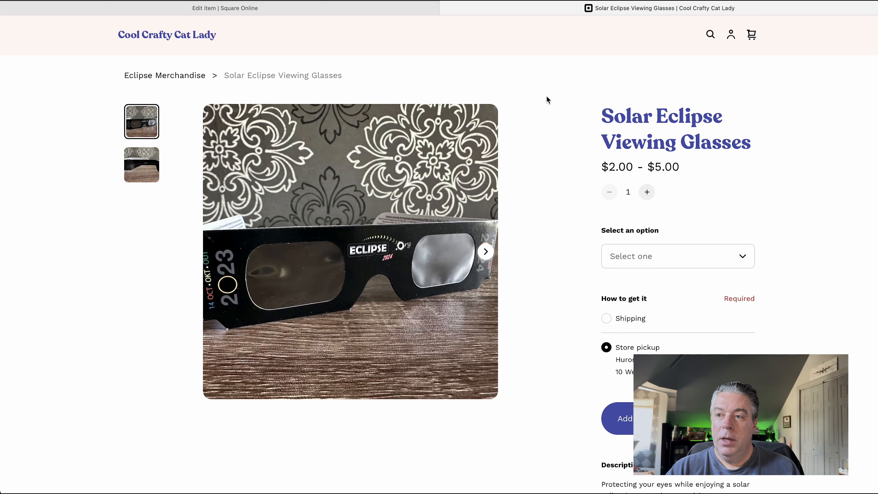
On the item's store page, show the second product photo and select the Three Pairs of Glasses option.
left_click(488, 254)
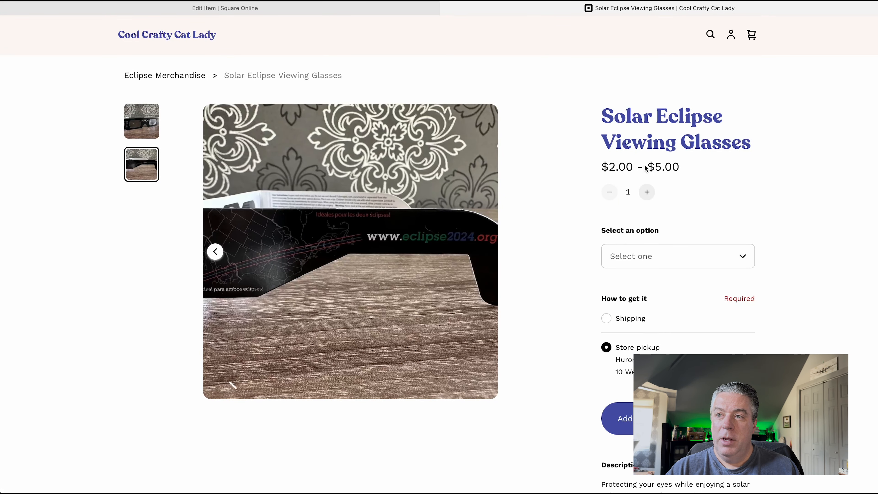
left_click(672, 260)
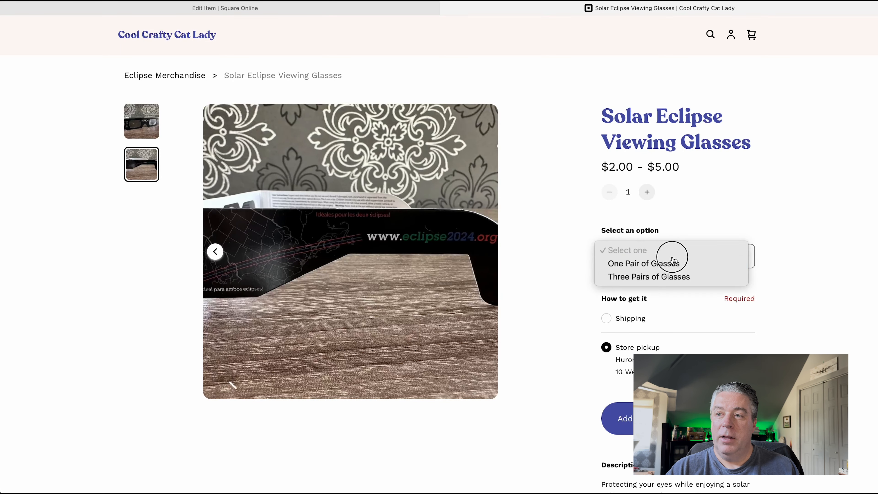
left_click(671, 264)
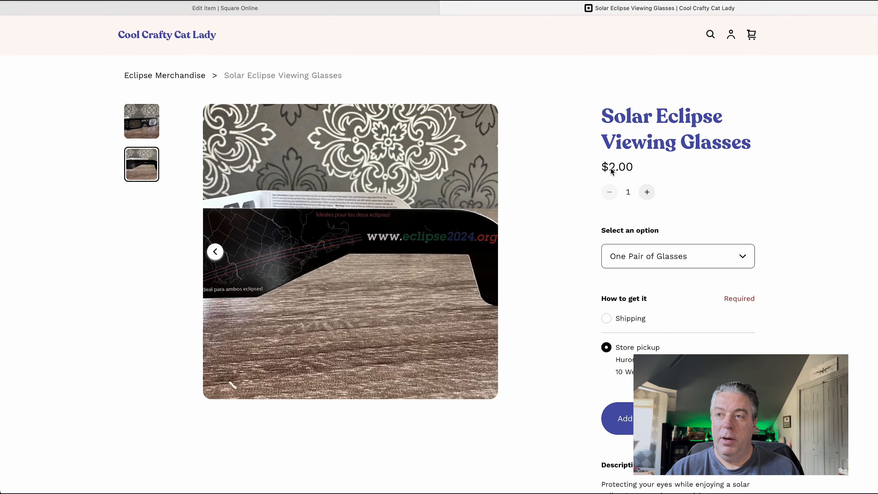
left_click(658, 257)
left_click(659, 262)
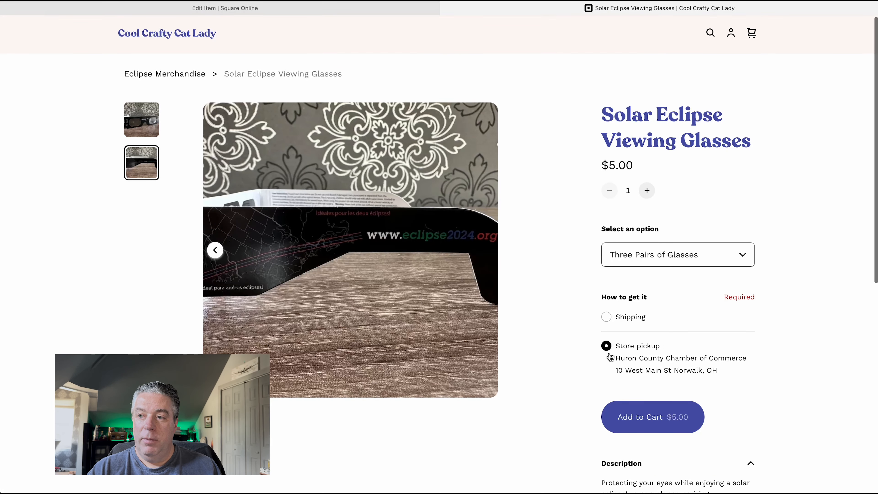
Add the eclipse glasses to the cart with Shipping as the delivery method and continue to the cart.
left_click(607, 316)
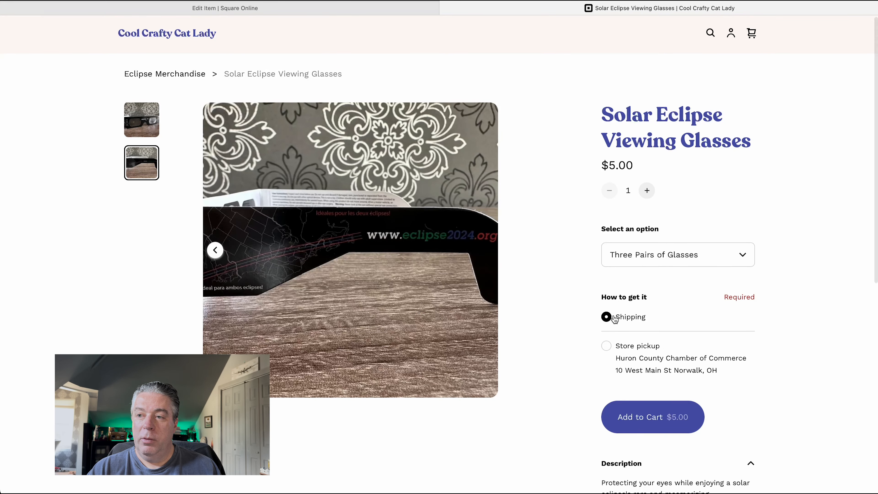
scroll(619, 320, "down", 2)
scroll(619, 322, "down", 8)
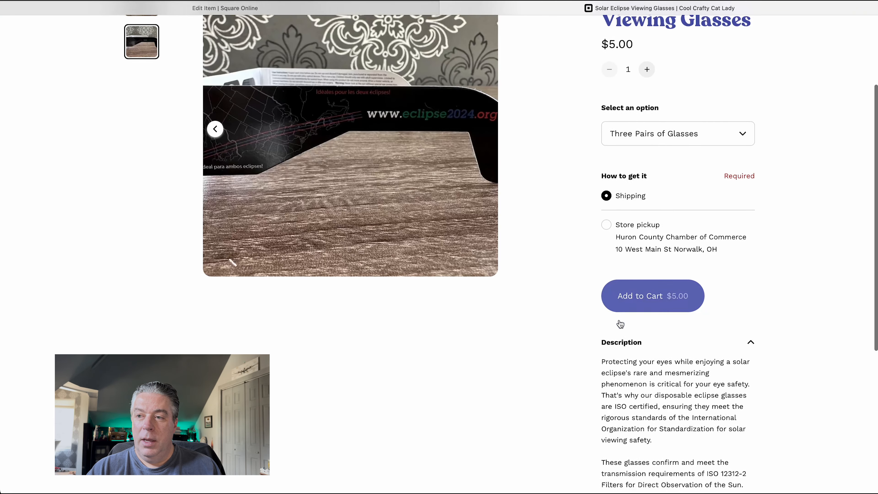
scroll(619, 324, "up", 5)
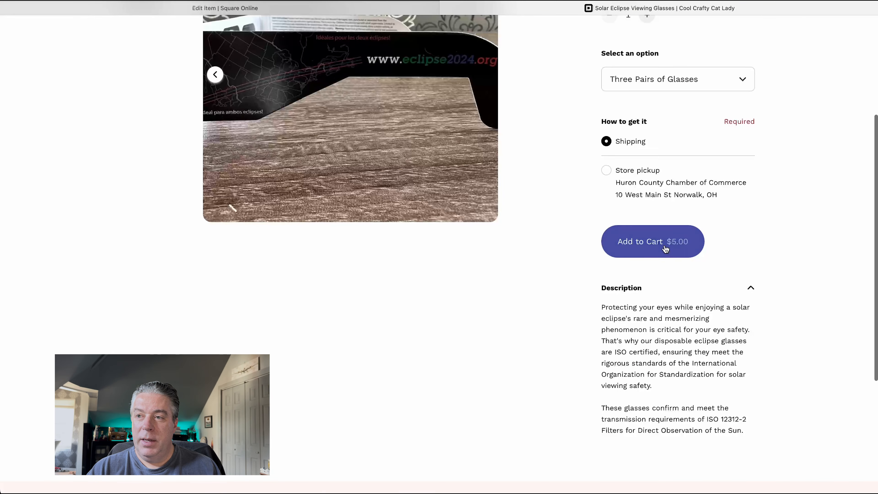
left_click(639, 247)
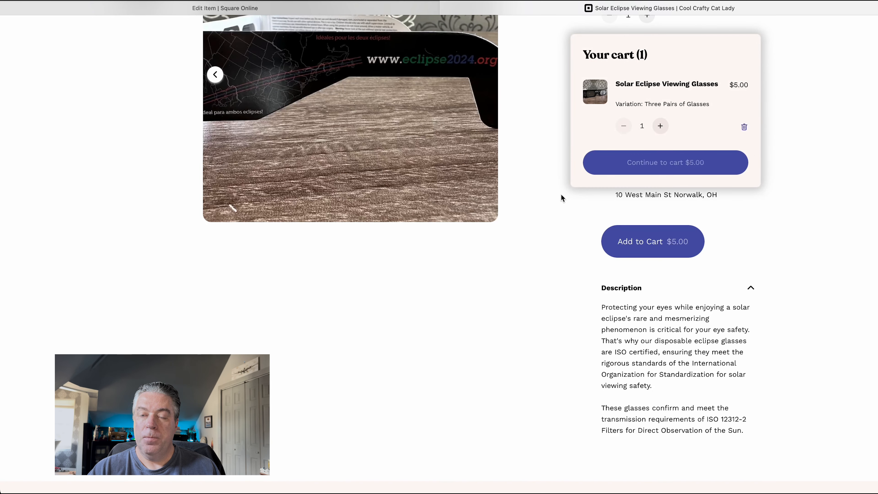
left_click(632, 160)
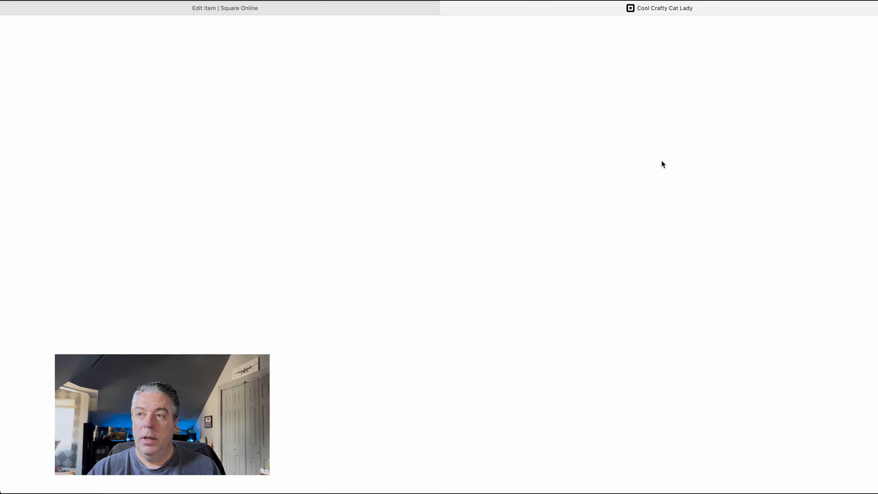